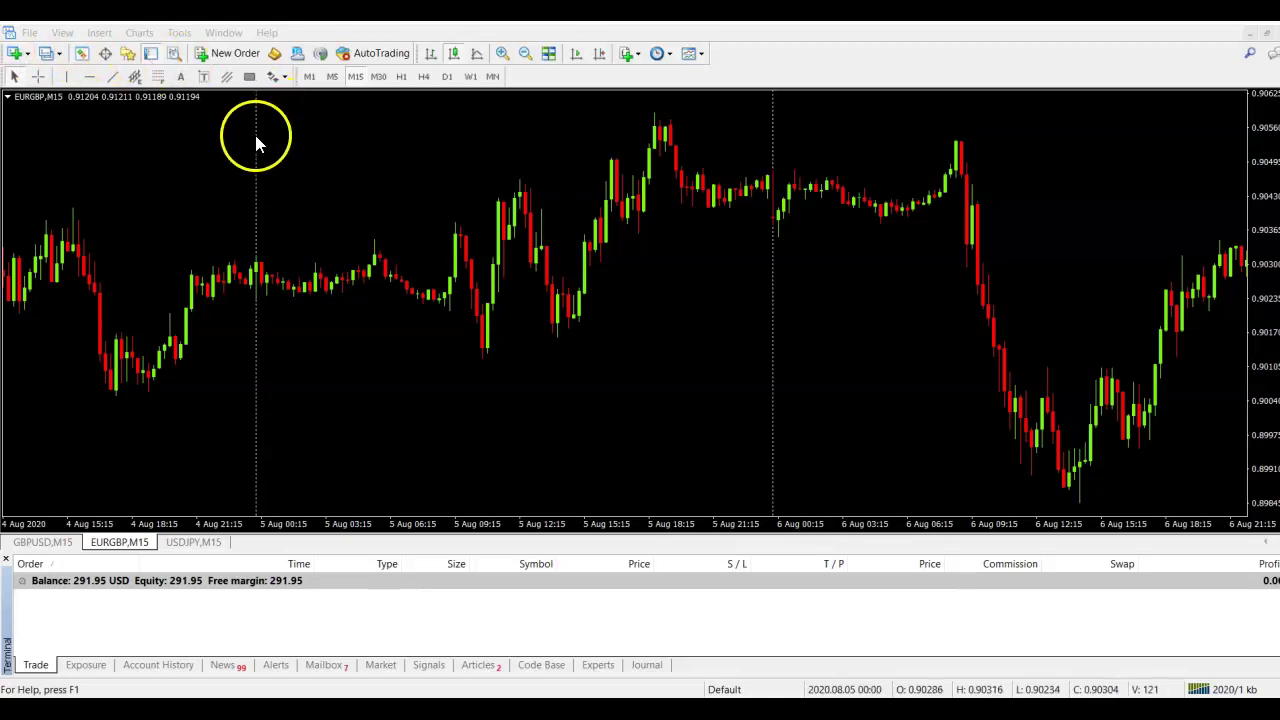
# Add the MACD oscillator with default settings (12,26,9) to the EURGBP M15 chart
pyautogui.click(129, 36)
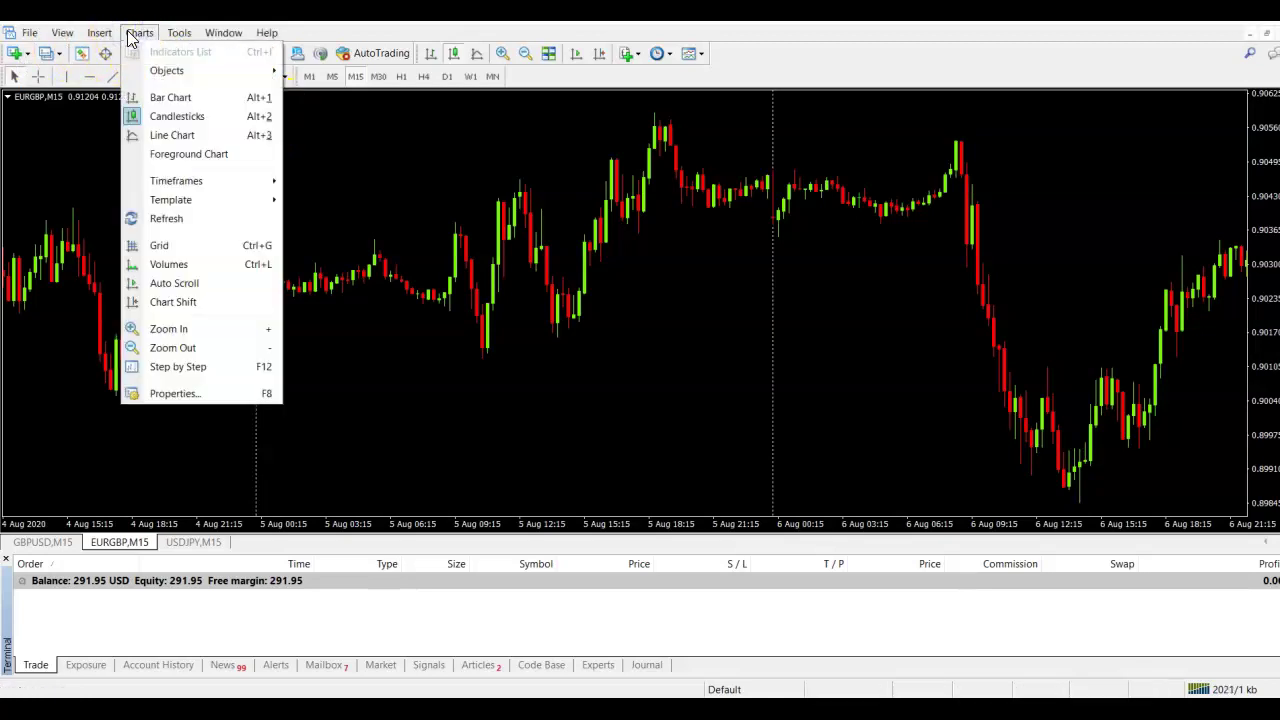
pyautogui.moveTo(100, 33)
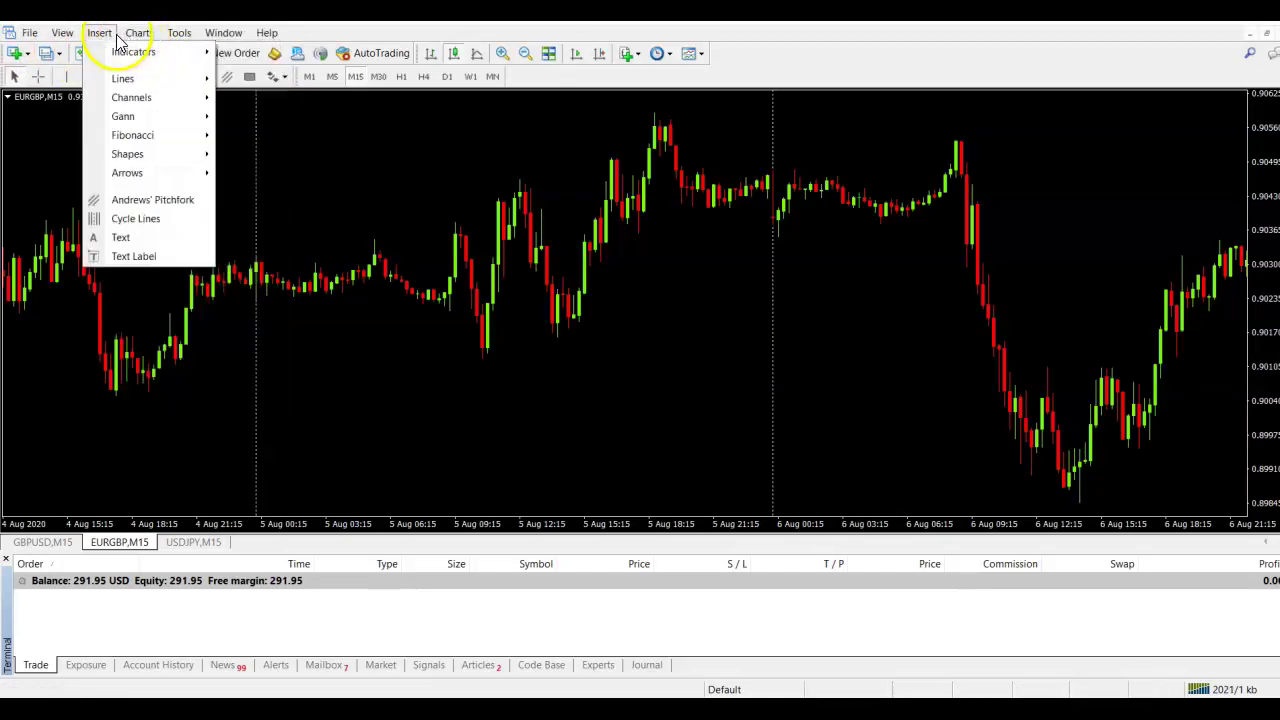
pyautogui.moveTo(118, 56)
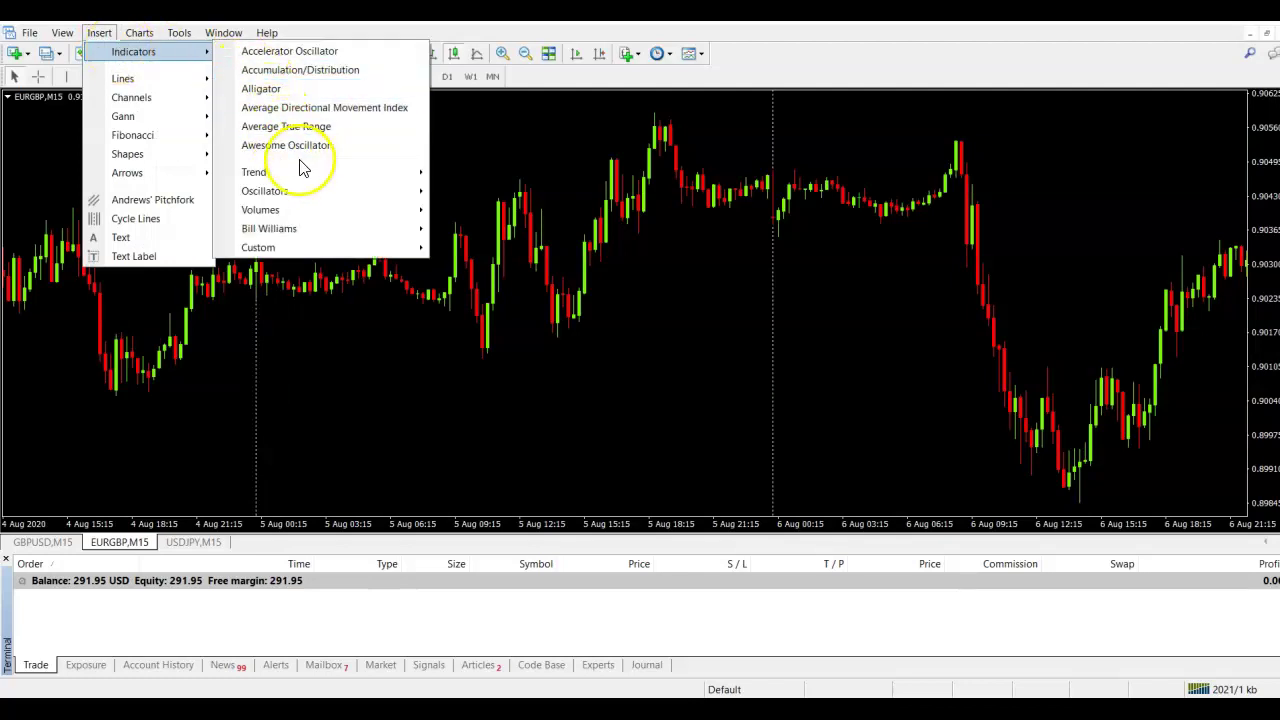
pyautogui.moveTo(362, 178)
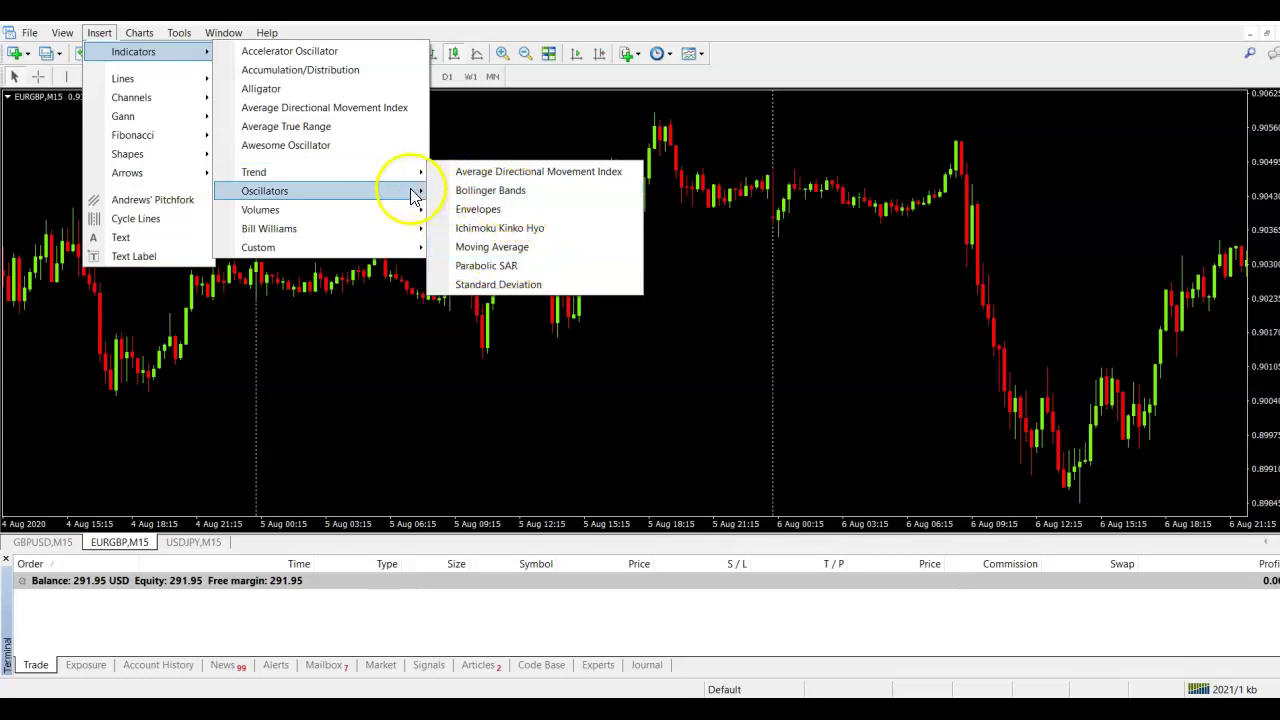
pyautogui.moveTo(414, 190)
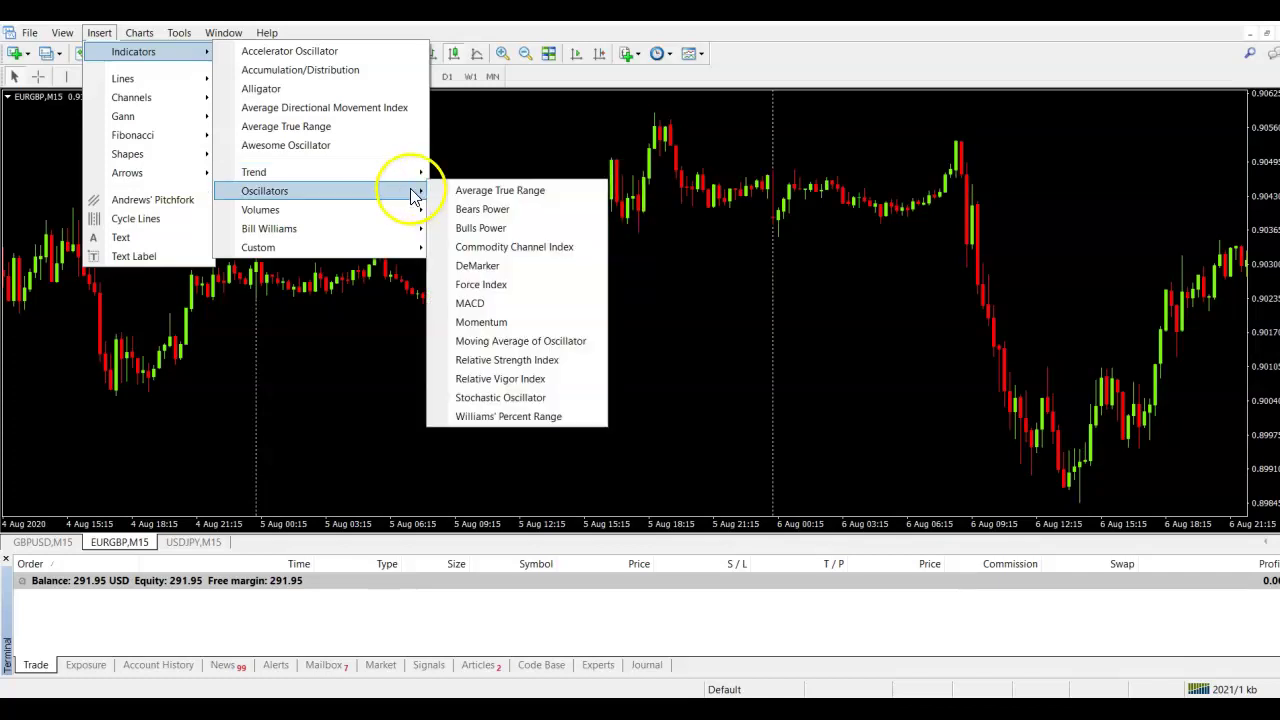
pyautogui.click(518, 308)
pyautogui.click(658, 436)
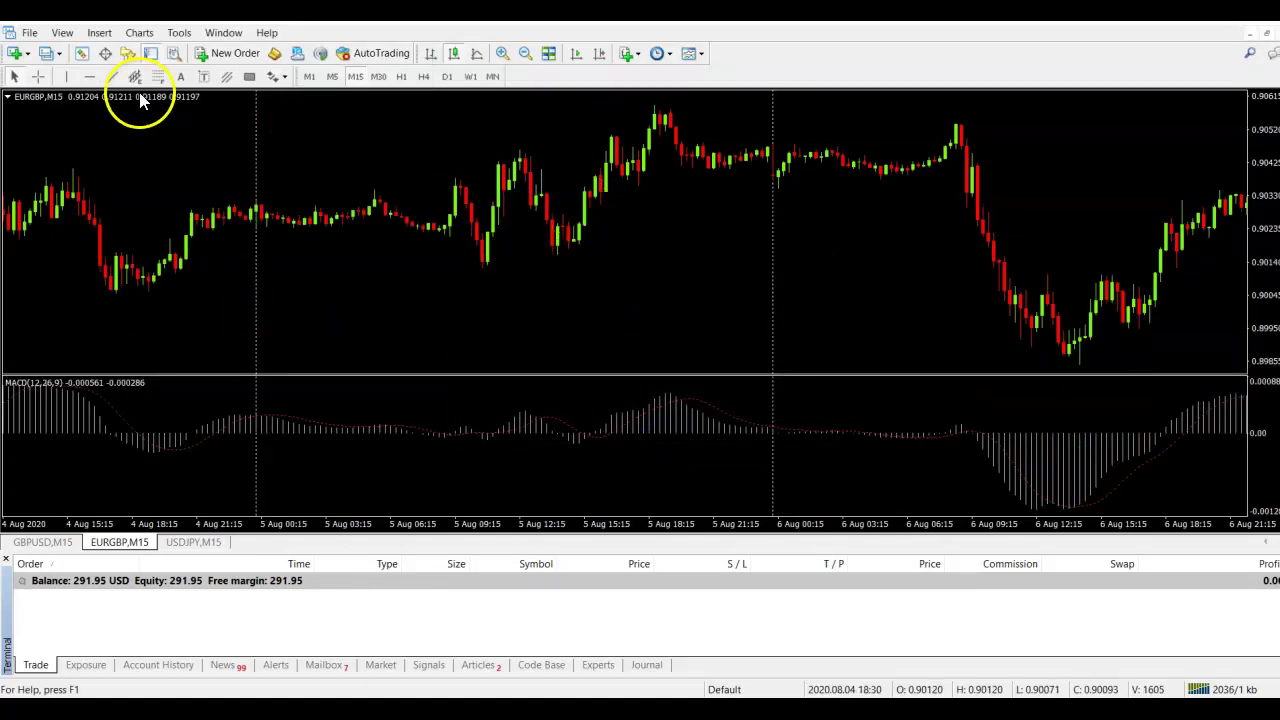
# Add the Relative Strength Index with default settings (14) below the MACD pane
pyautogui.click(99, 35)
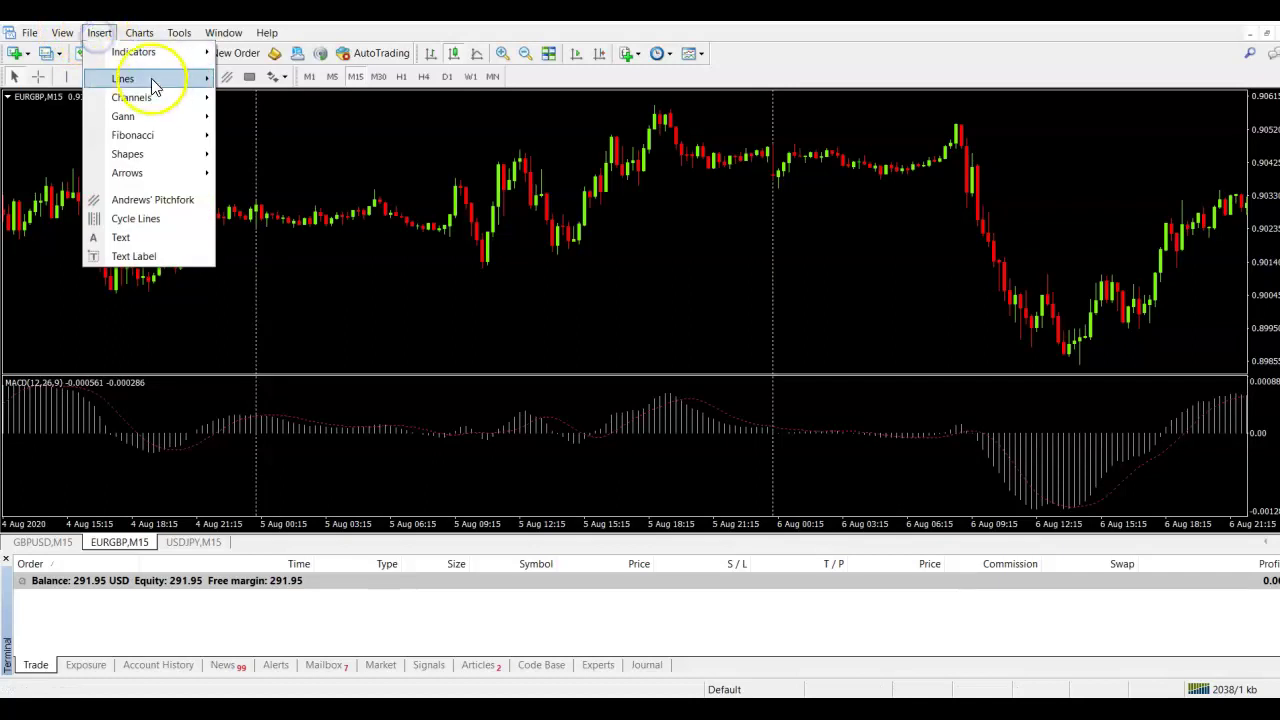
pyautogui.moveTo(170, 58)
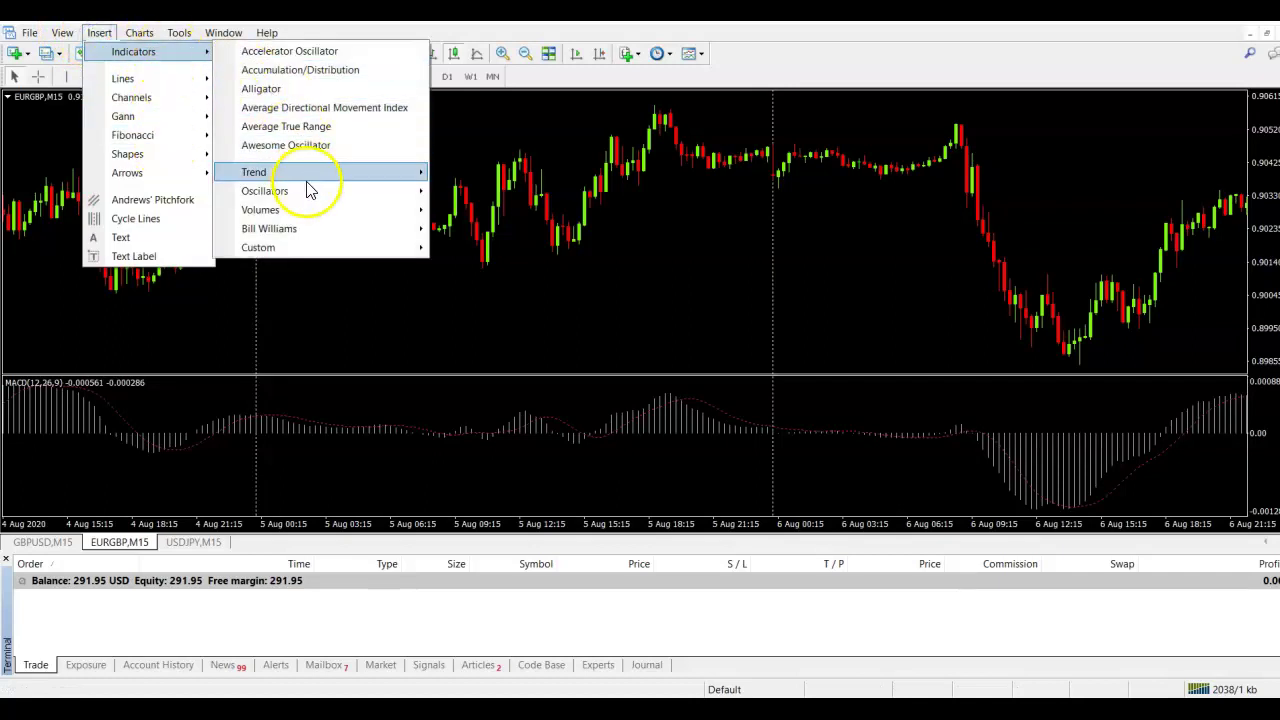
pyautogui.moveTo(309, 192)
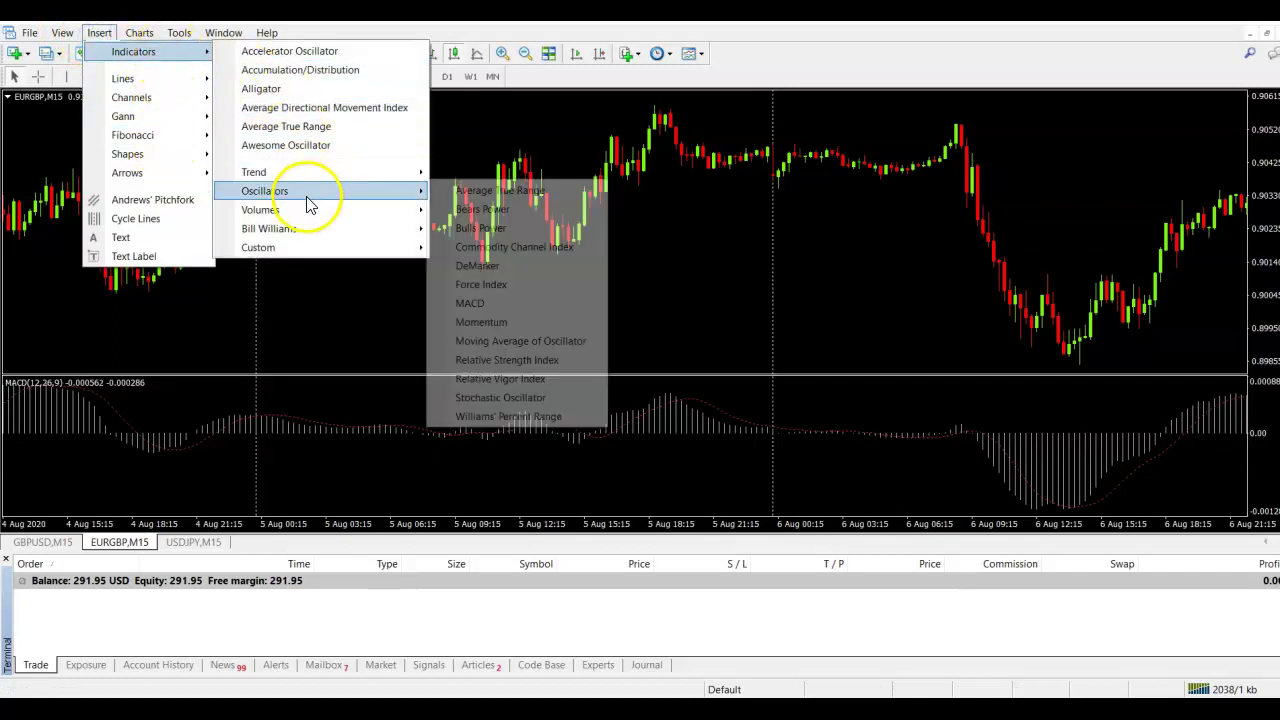
pyautogui.click(507, 360)
pyautogui.click(666, 434)
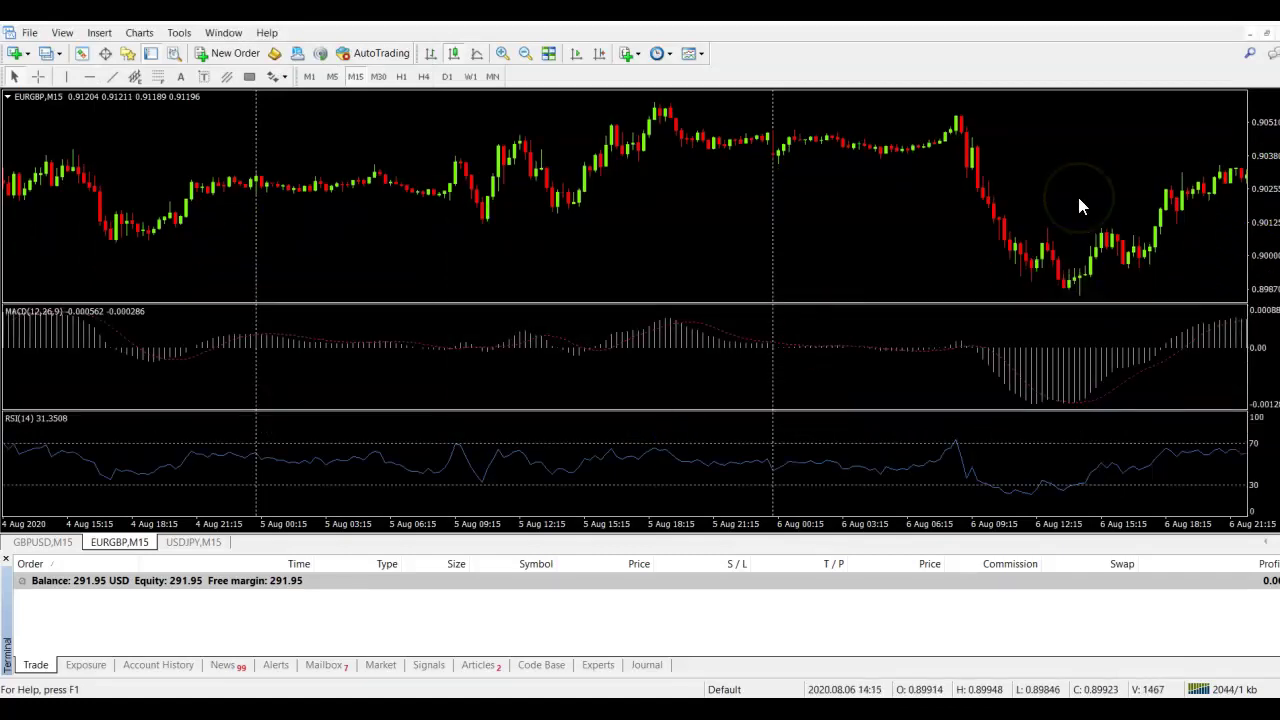
# Shrink the Terminal panel and save the EURGBP chart layout as template 'rsi strategy'
pyautogui.moveTo(904, 547); pyautogui.dragTo(894, 606)
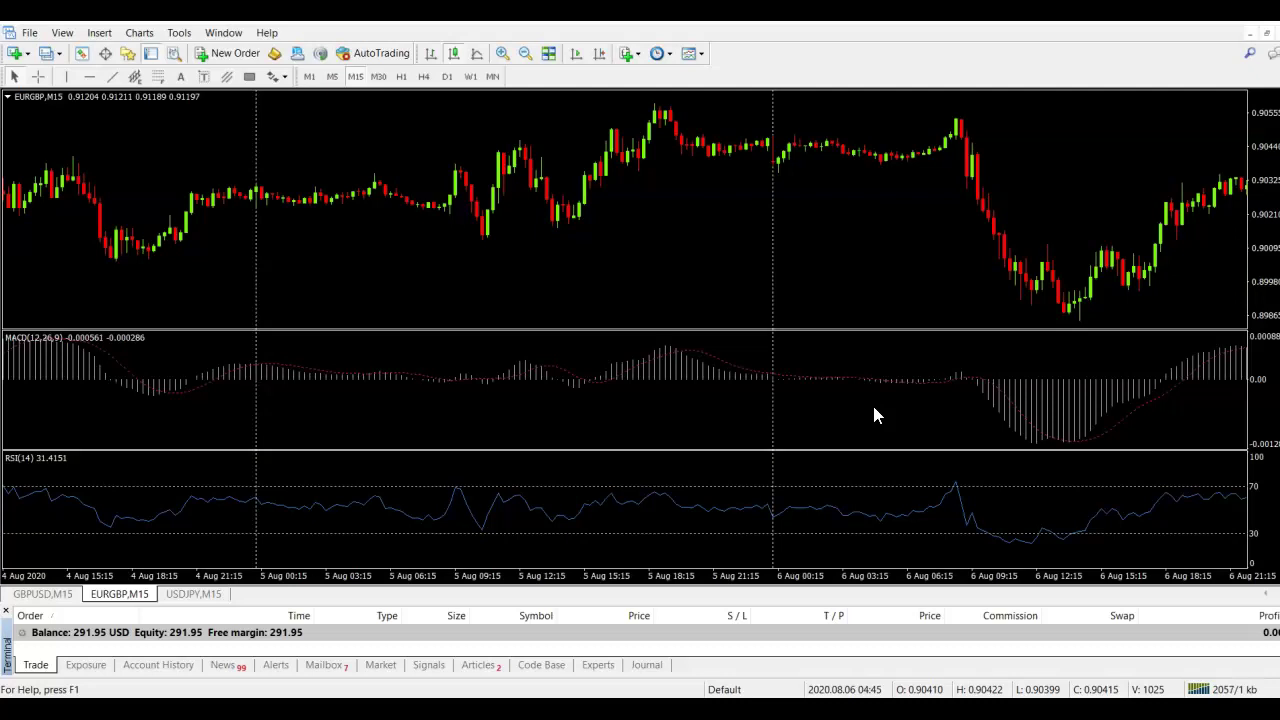
pyautogui.click(598, 240)
pyautogui.rightClick(598, 241)
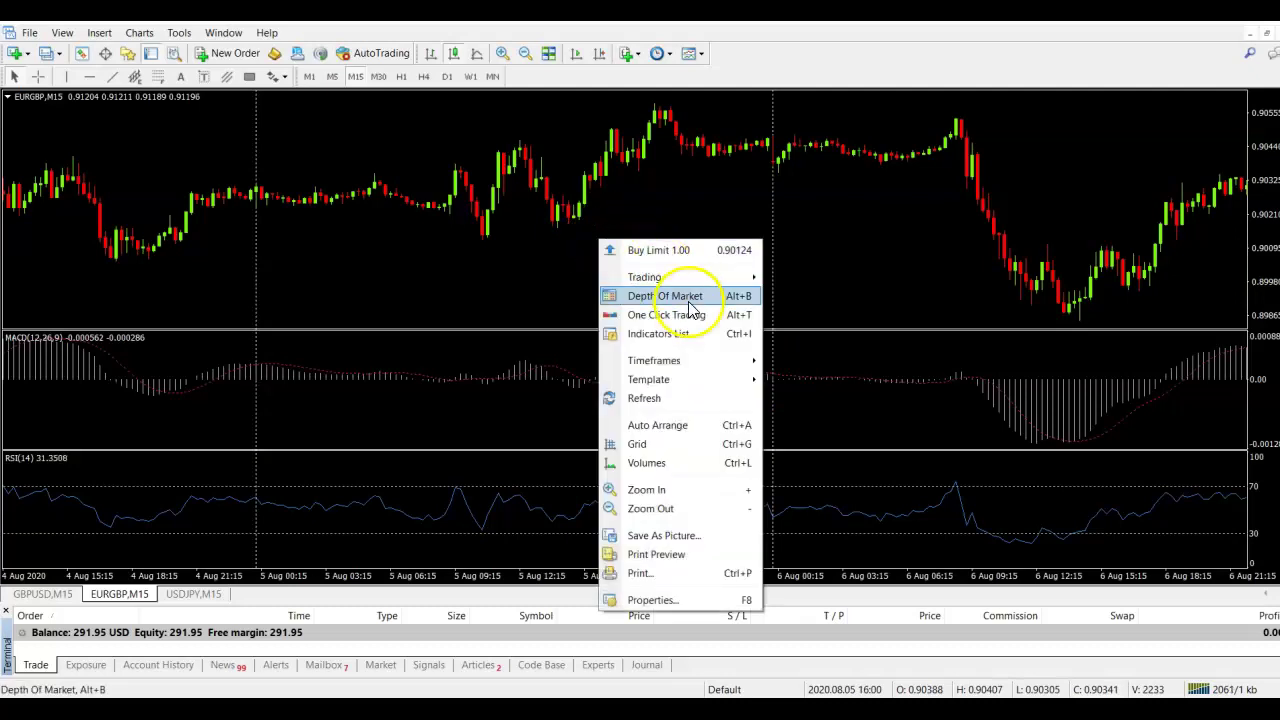
pyautogui.moveTo(720, 390)
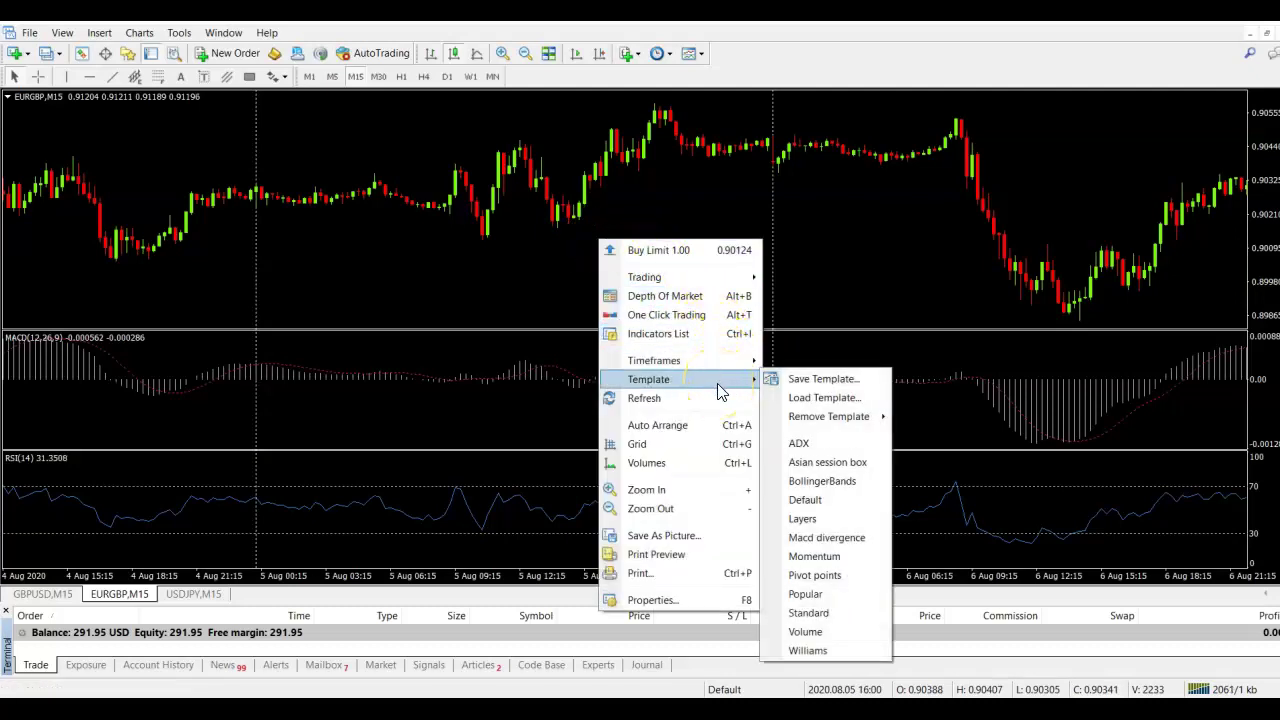
pyautogui.click(816, 381)
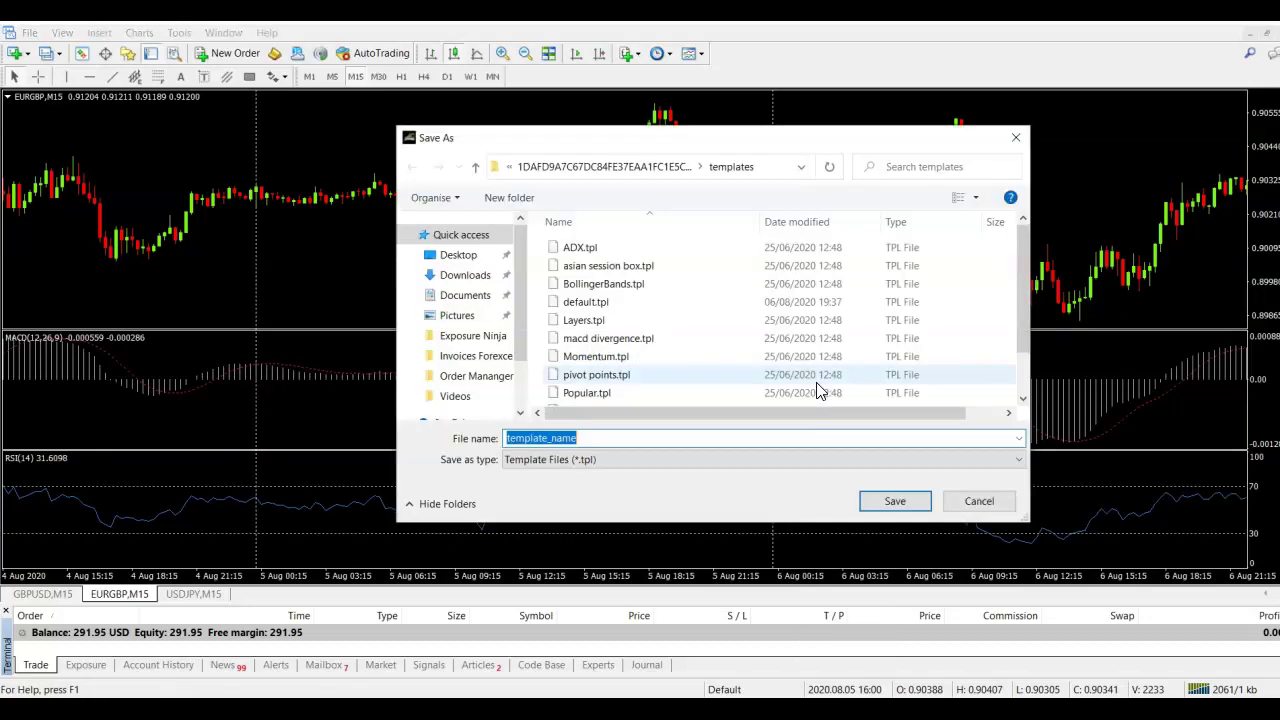
pyautogui.write('r')
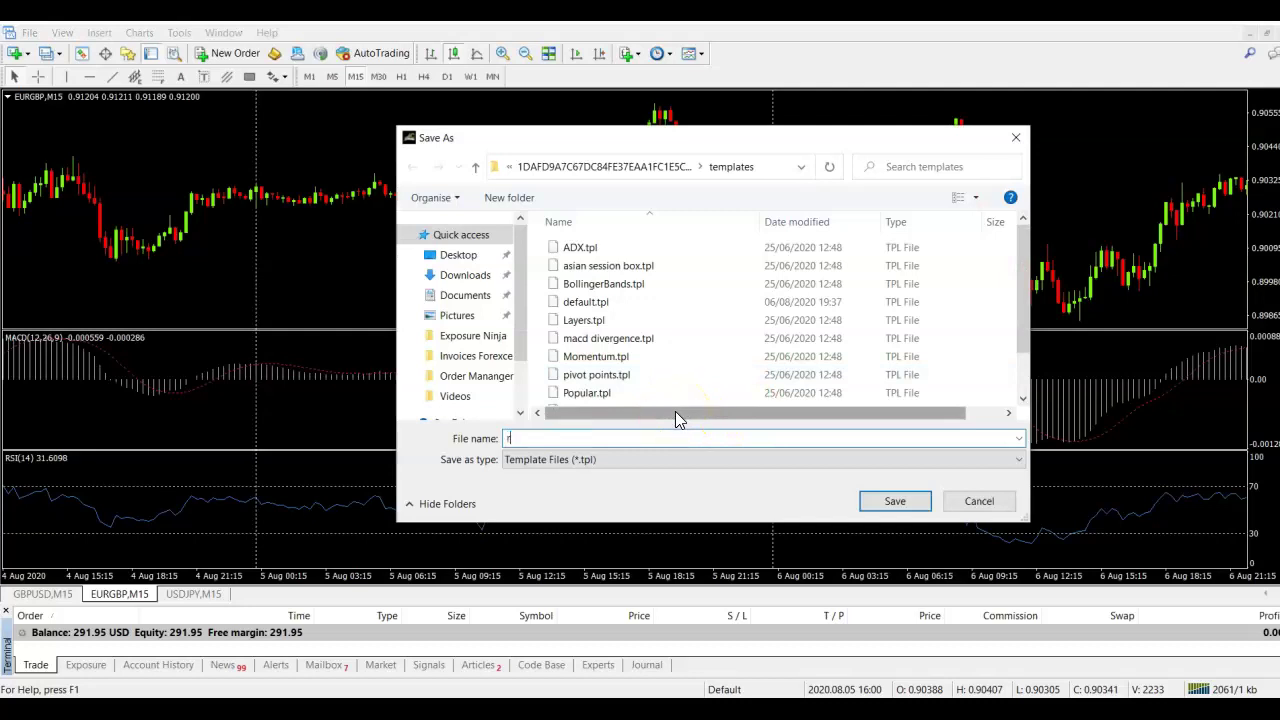
pyautogui.write('si strategy')
pyautogui.press('Return')
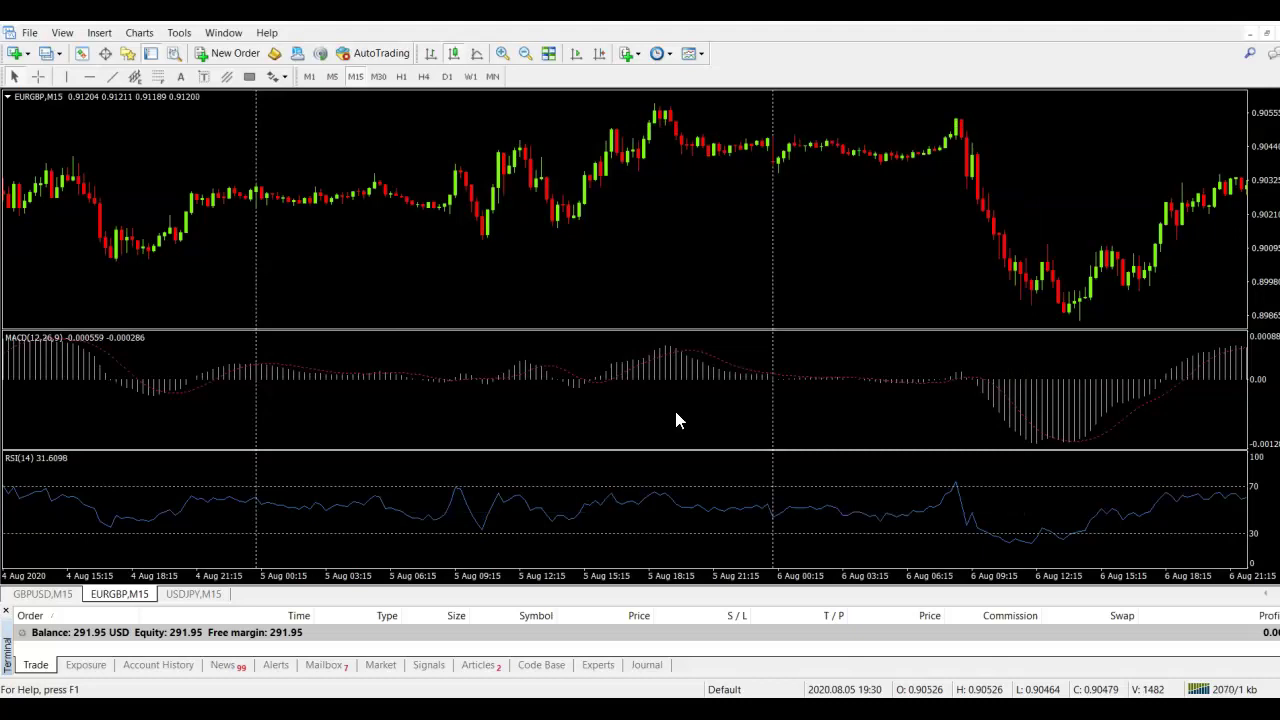
# Open a new USDCAD chart and apply the saved 'rsi strategy' template to it
pyautogui.click(20, 57)
pyautogui.click(75, 132)
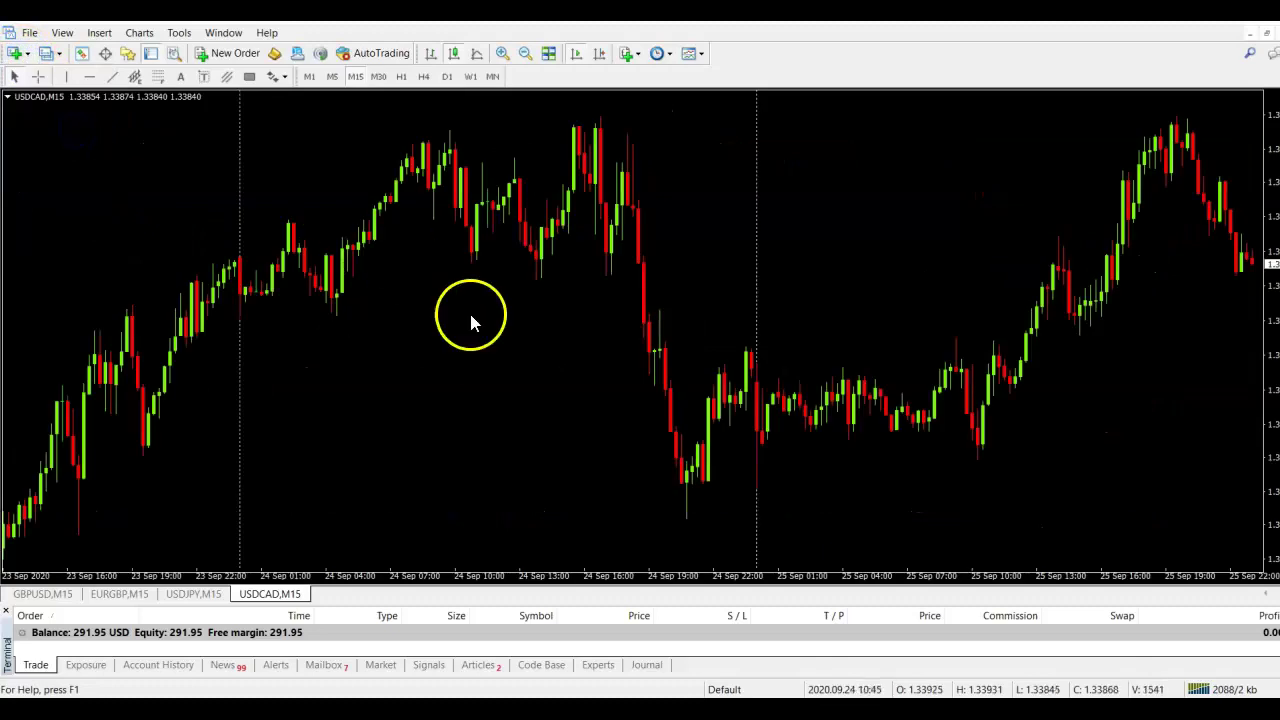
pyautogui.rightClick(467, 261)
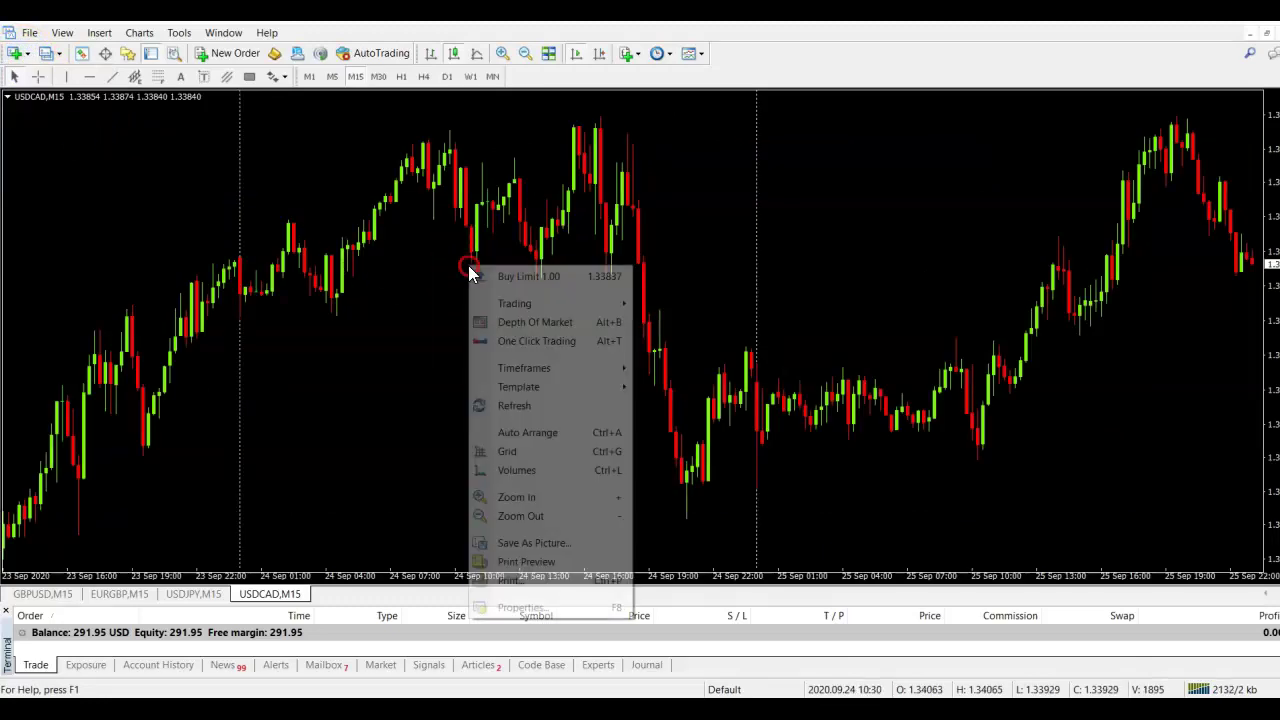
pyautogui.moveTo(575, 386)
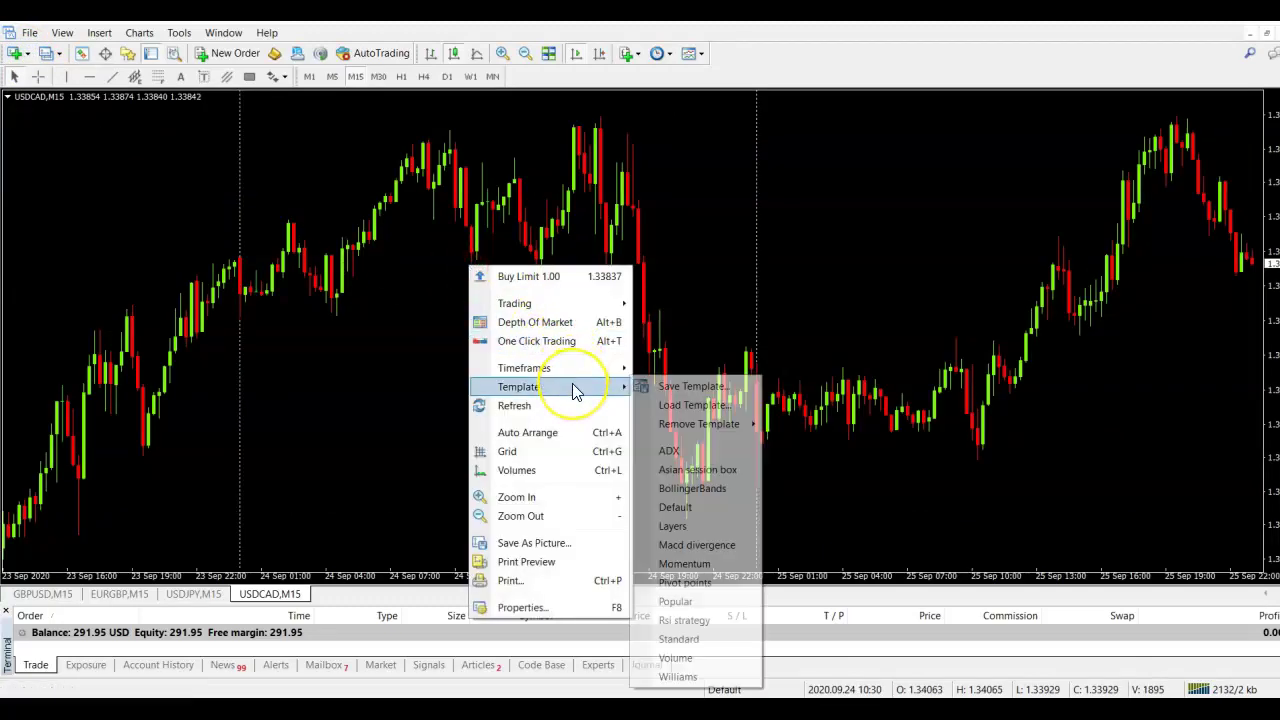
pyautogui.click(716, 598)
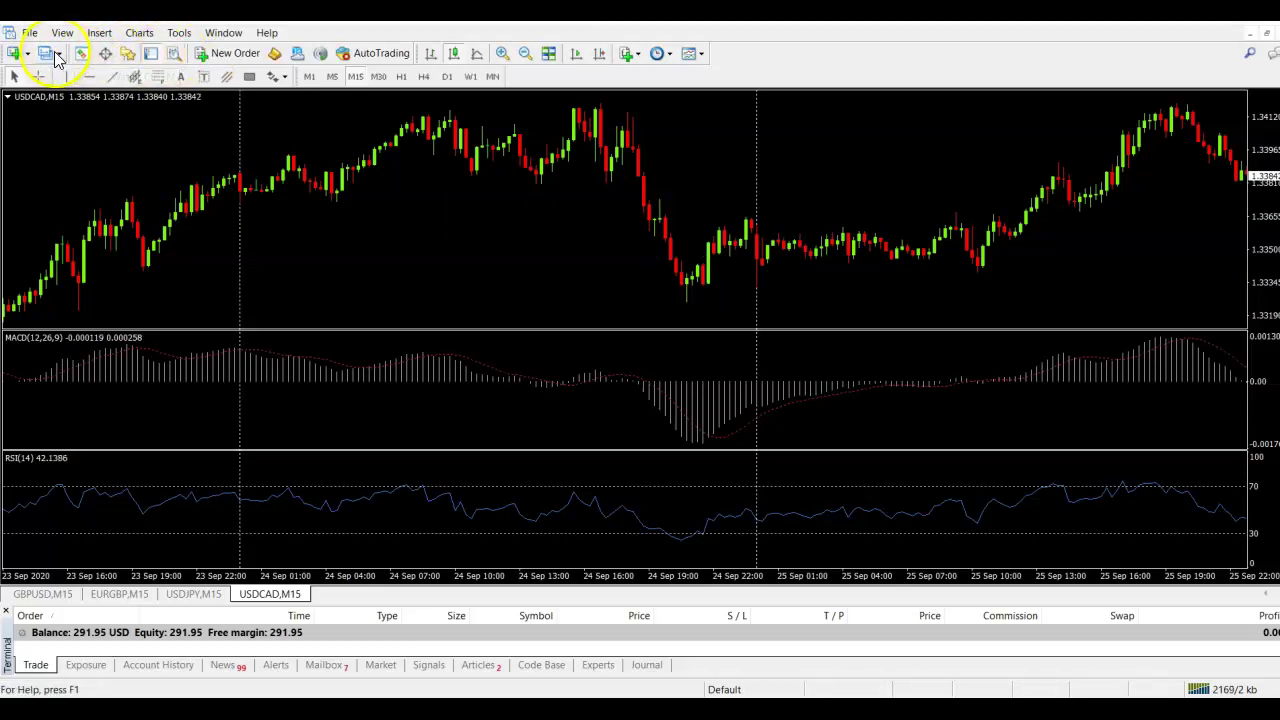
pyautogui.click(31, 35)
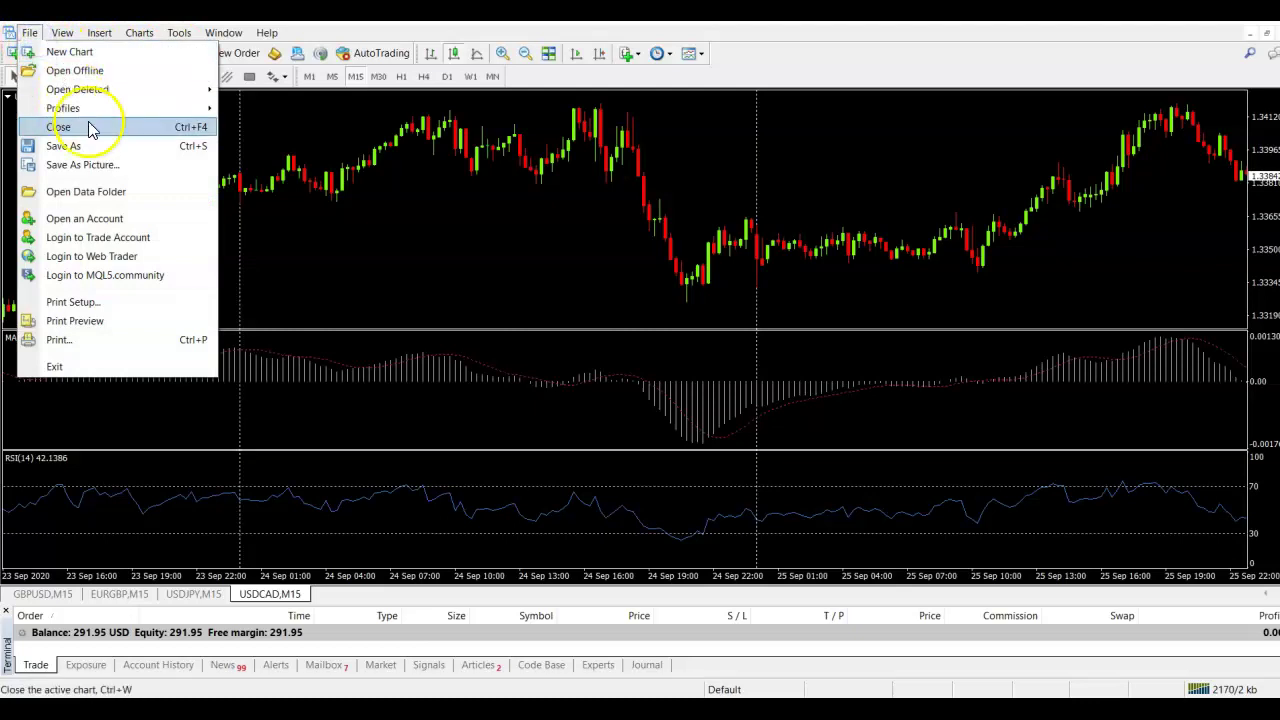
pyautogui.click(115, 191)
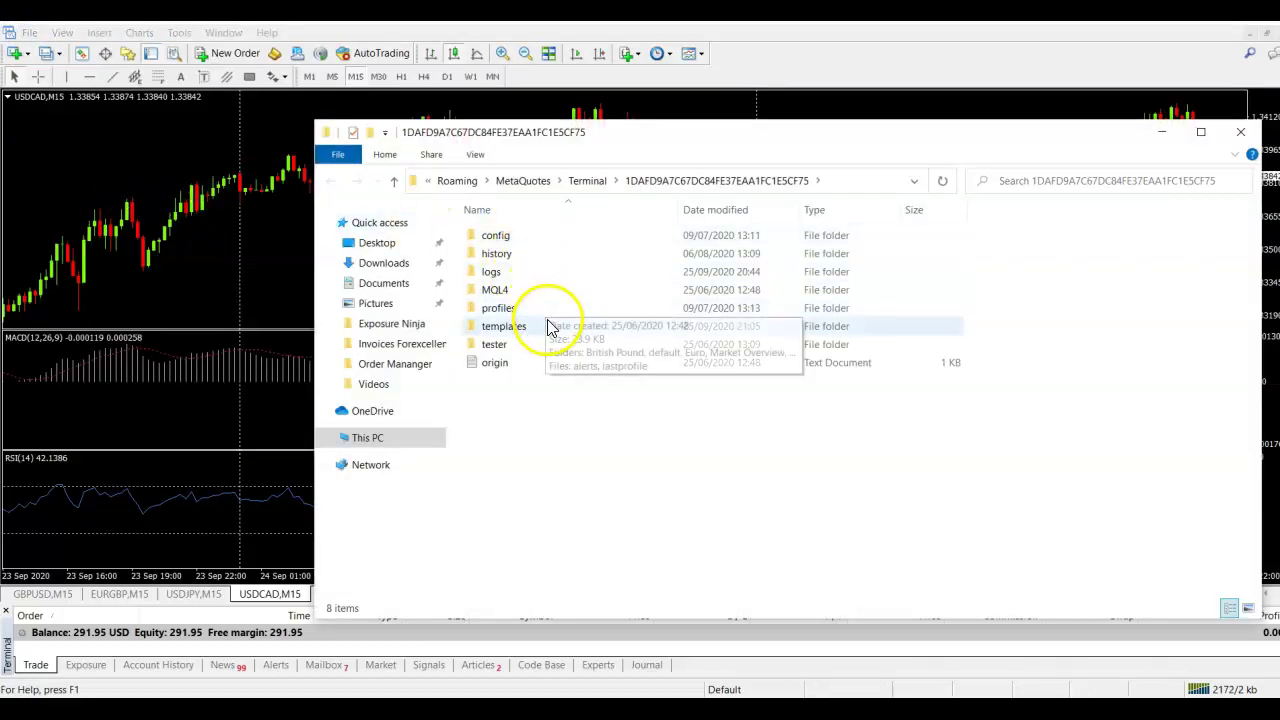
pyautogui.doubleClick(548, 327)
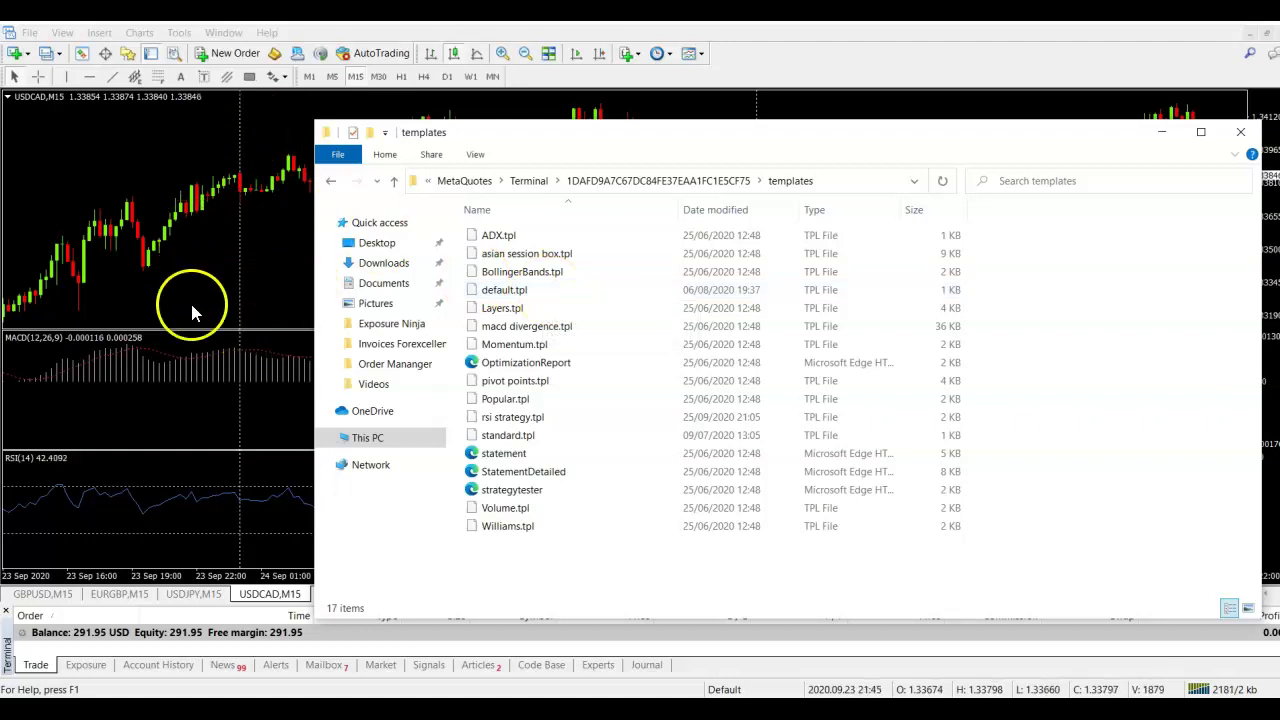
pyautogui.click(1240, 132)
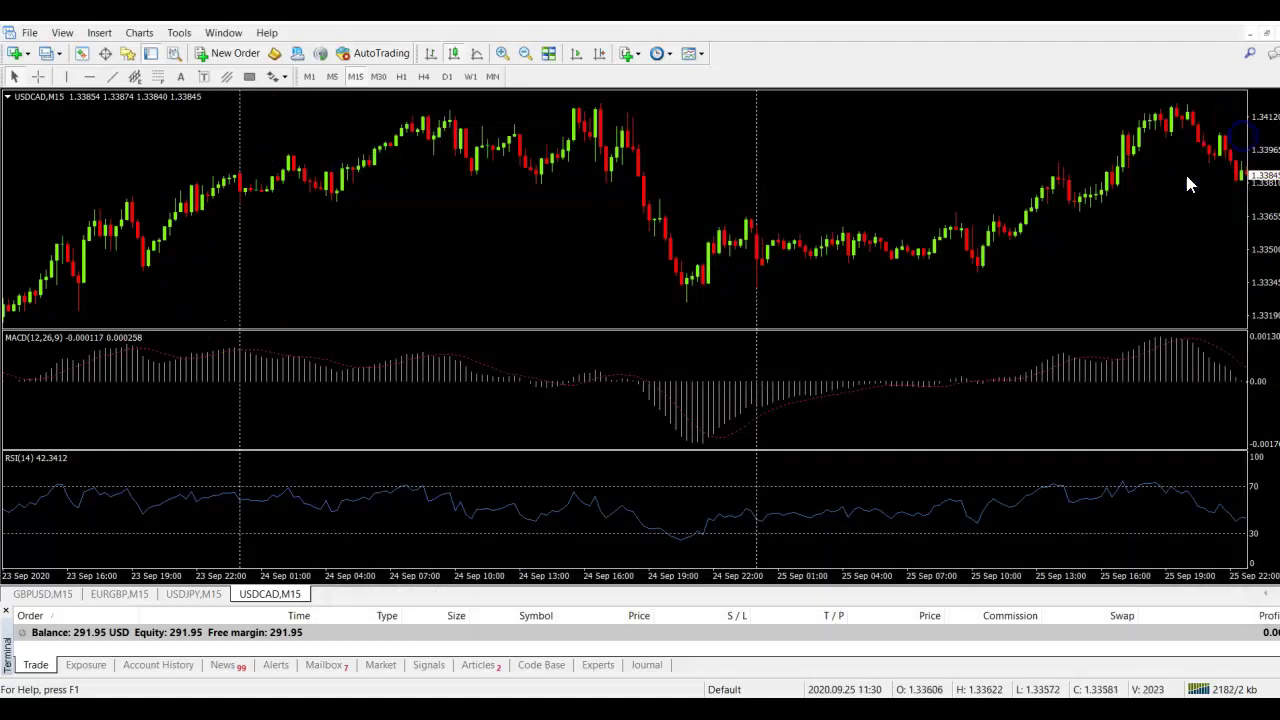
# Overwrite default.tpl with the USDCAD chart's MACD and RSI layout, confirming the replacement
pyautogui.rightClick(505, 243)
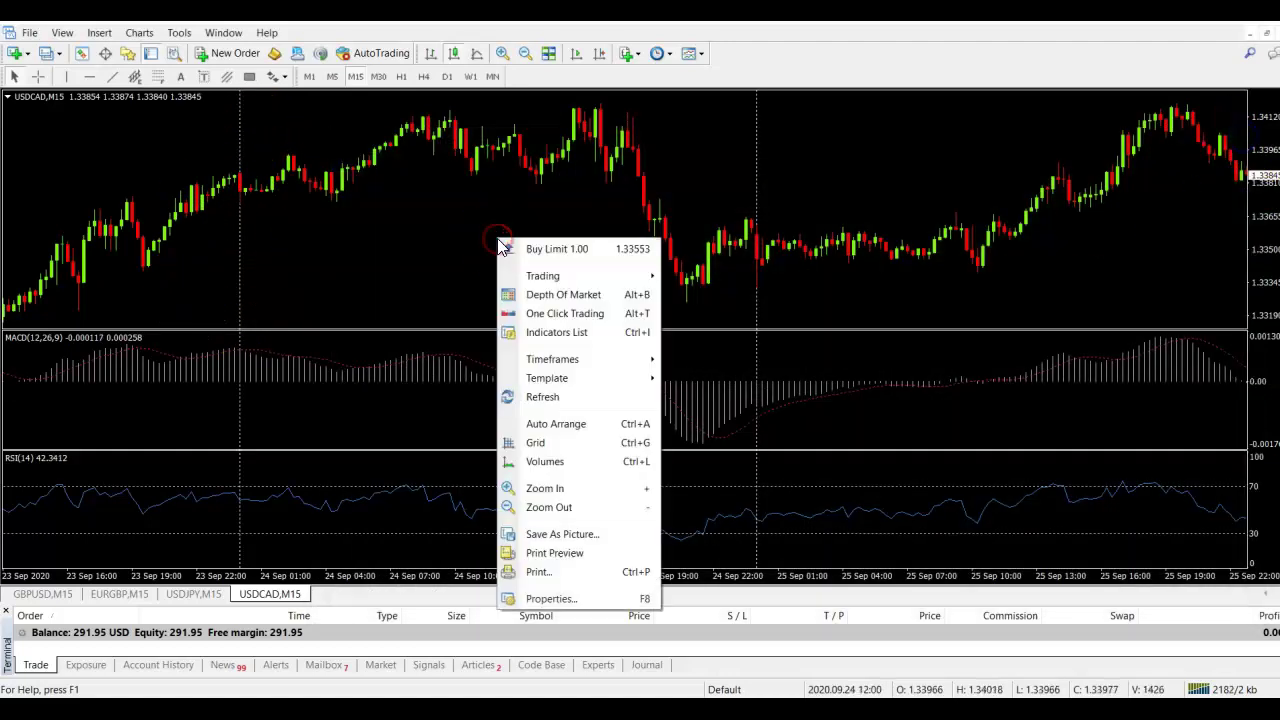
pyautogui.moveTo(603, 377)
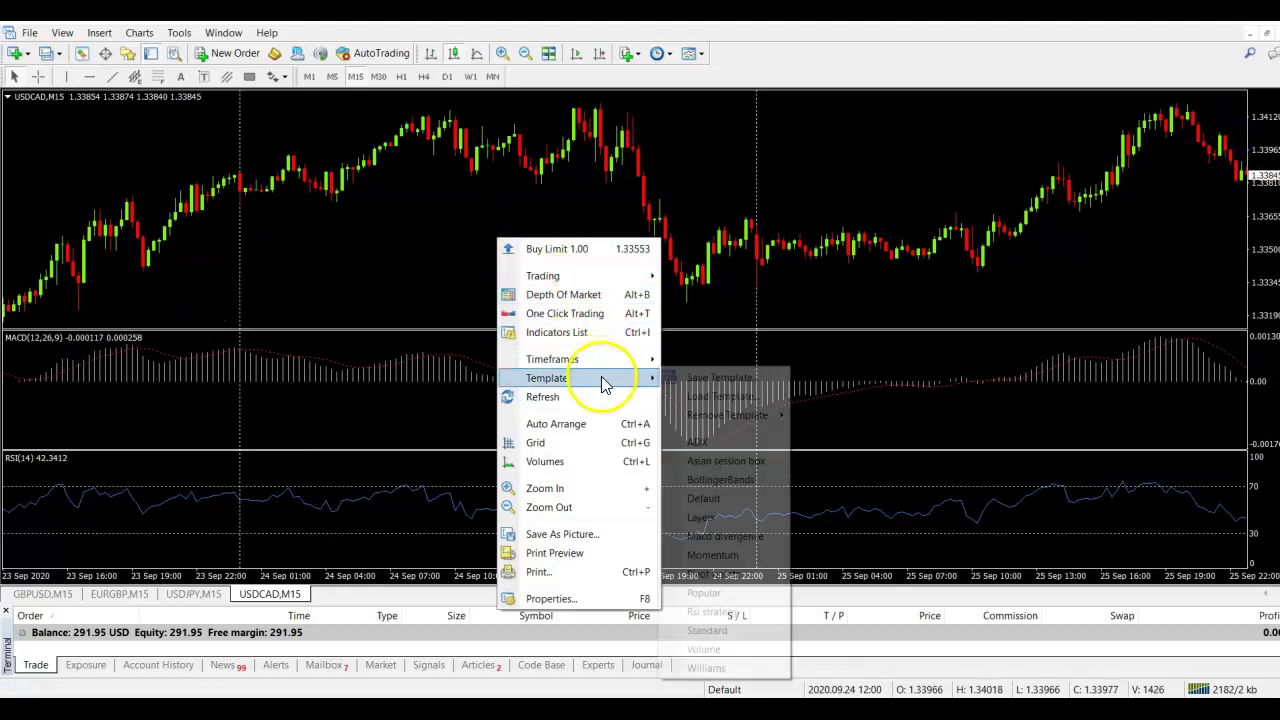
pyautogui.click(686, 377)
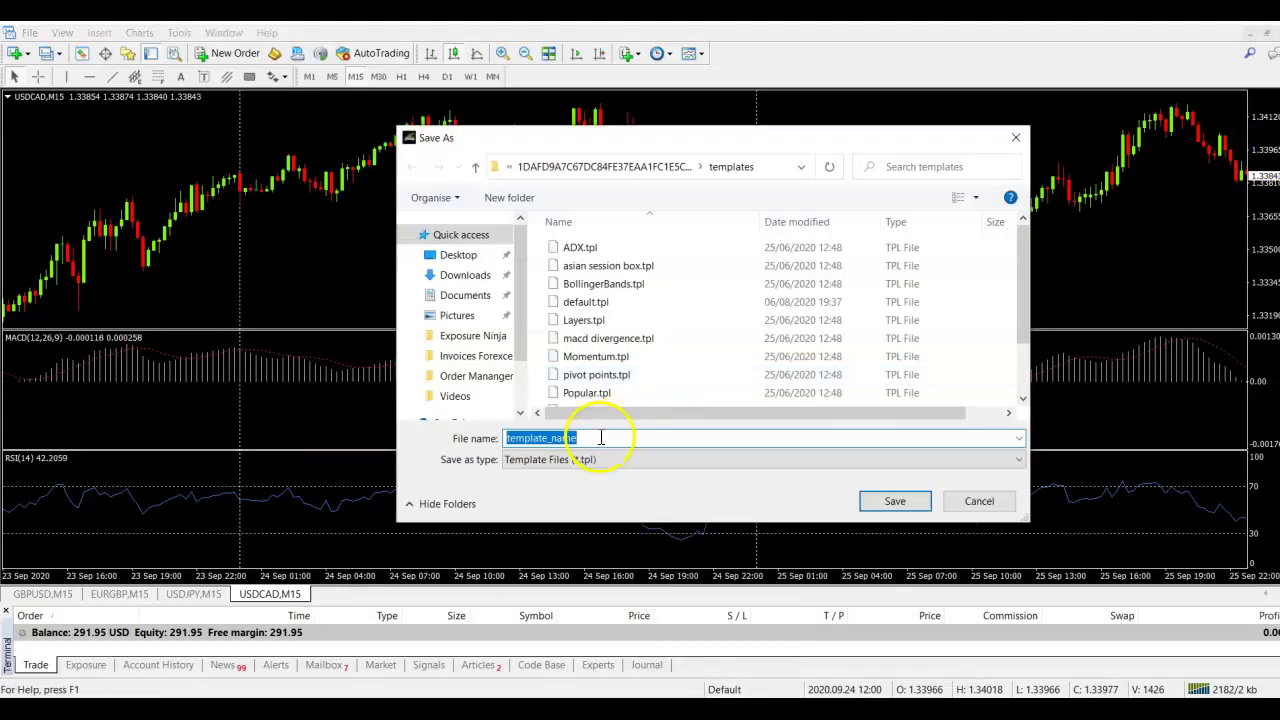
pyautogui.click(594, 303)
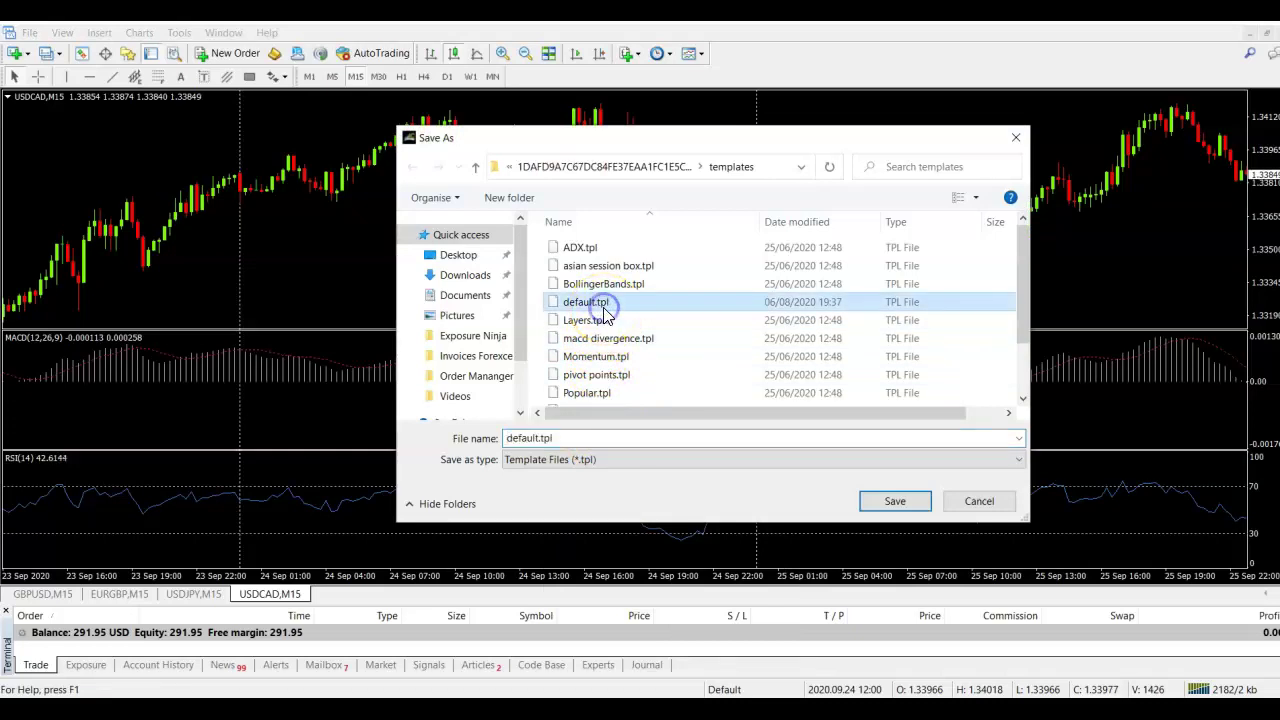
pyautogui.click(903, 503)
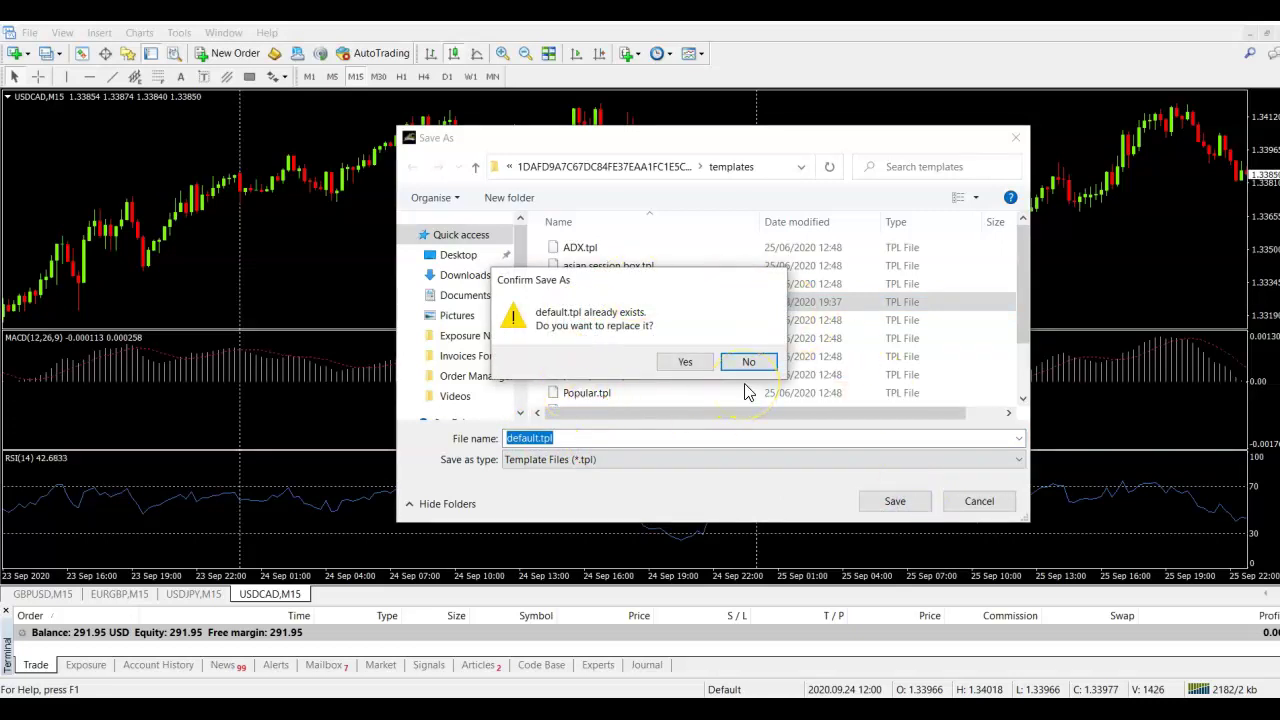
pyautogui.click(688, 361)
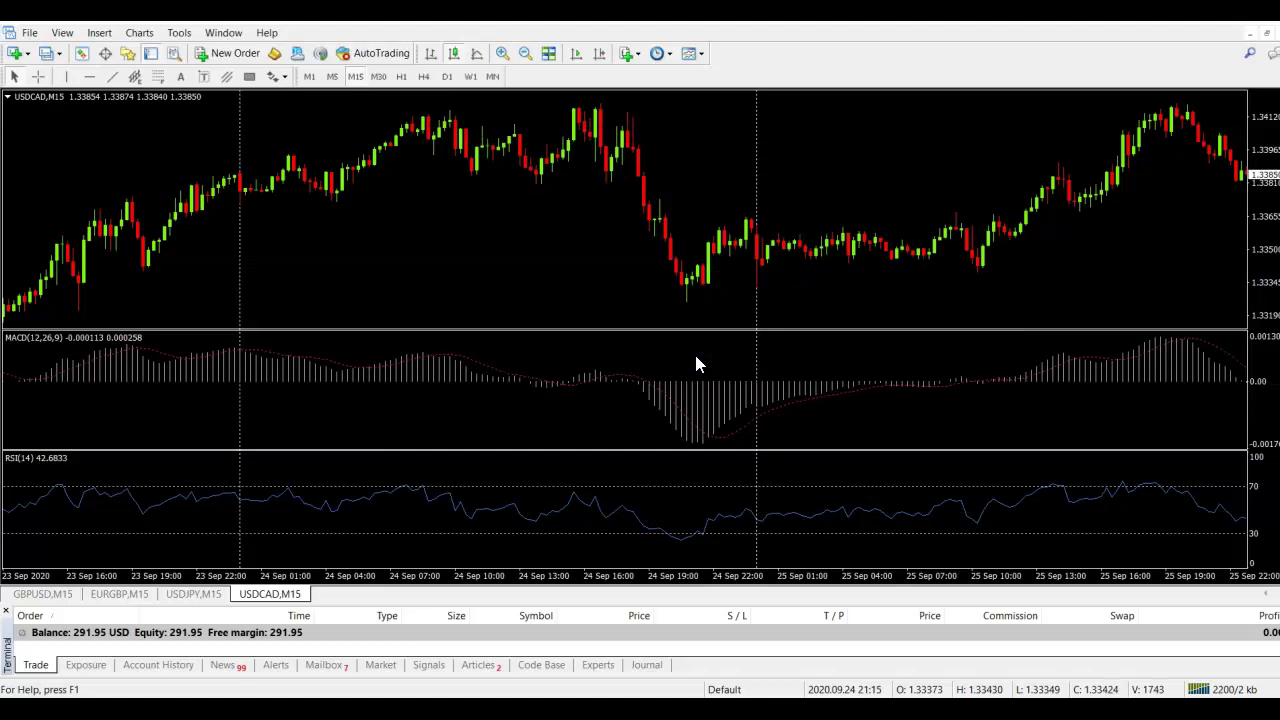
# Open new USDCAD and AUDUSD charts from the New Chart dropdown
pyautogui.click(27, 57)
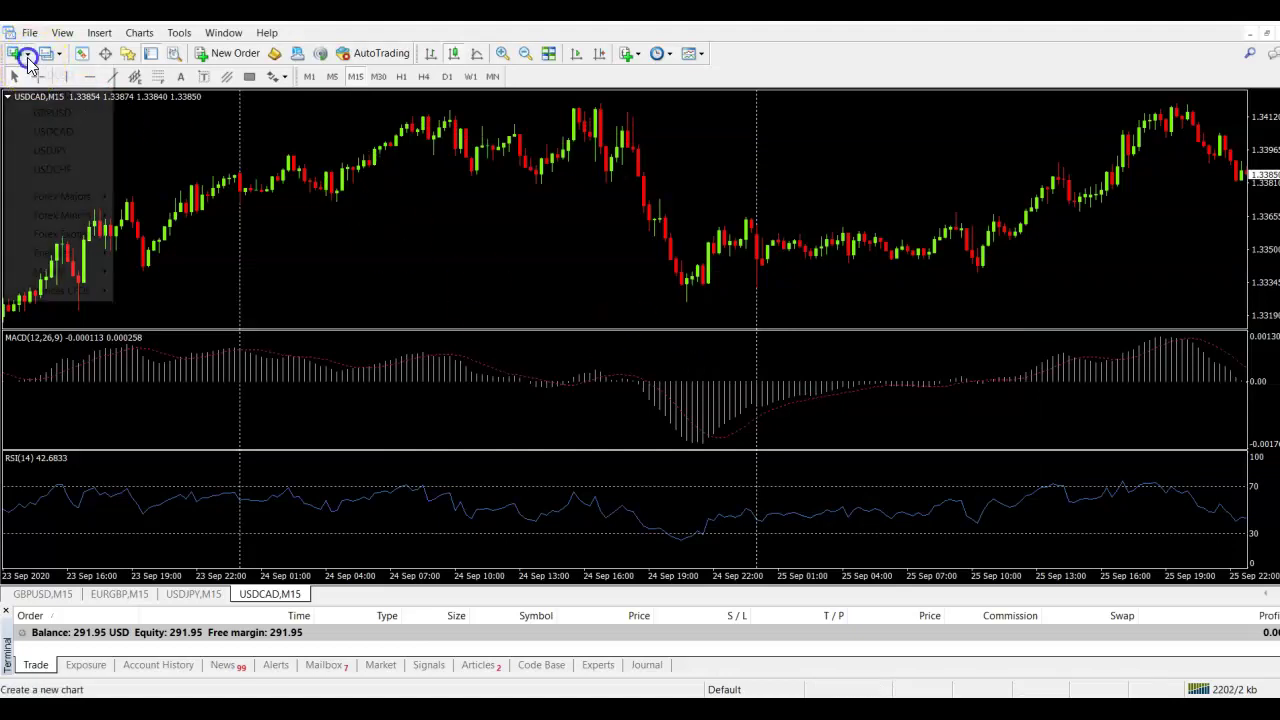
pyautogui.click(78, 133)
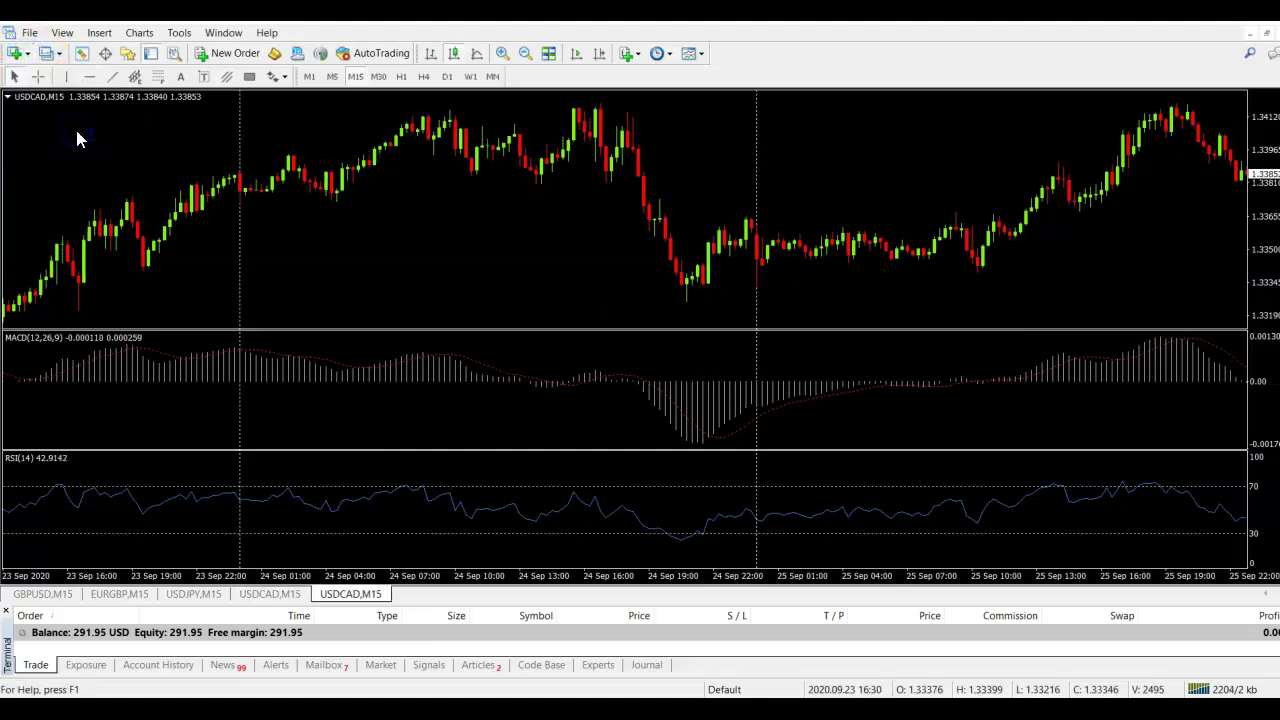
pyautogui.click(18, 56)
pyautogui.click(47, 77)
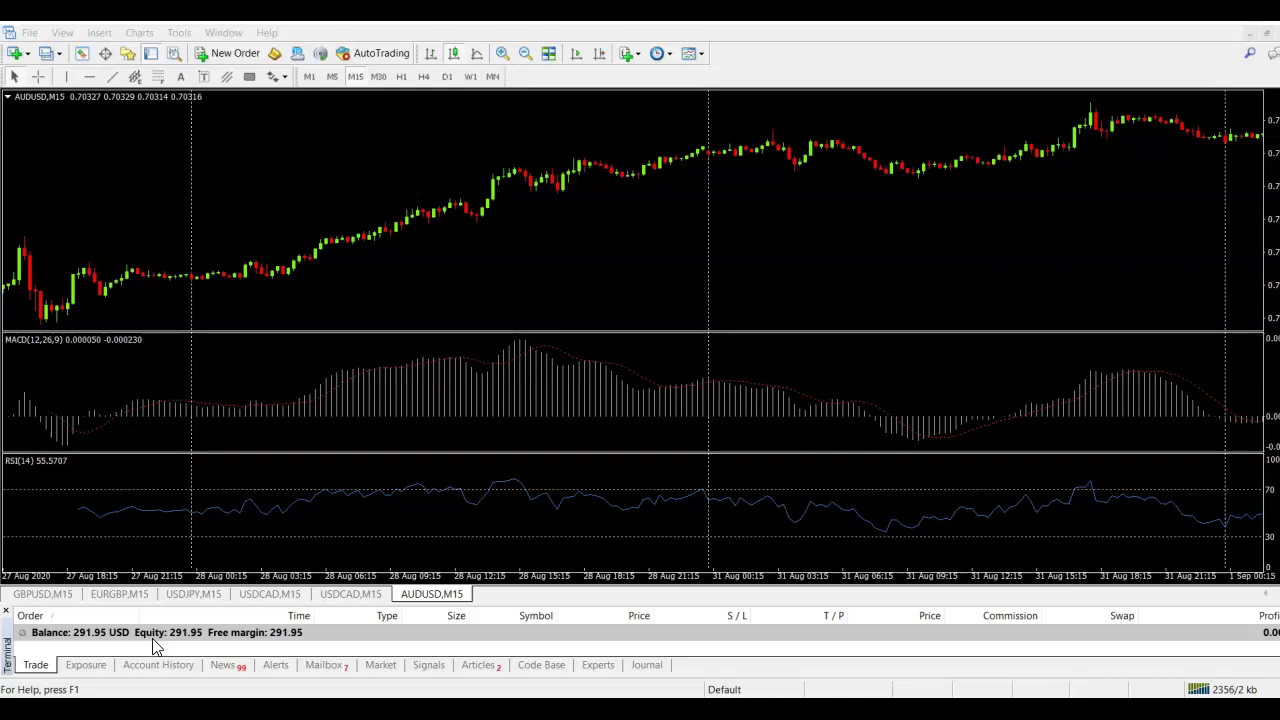
pyautogui.click(334, 334)
pyautogui.click(36, 648)
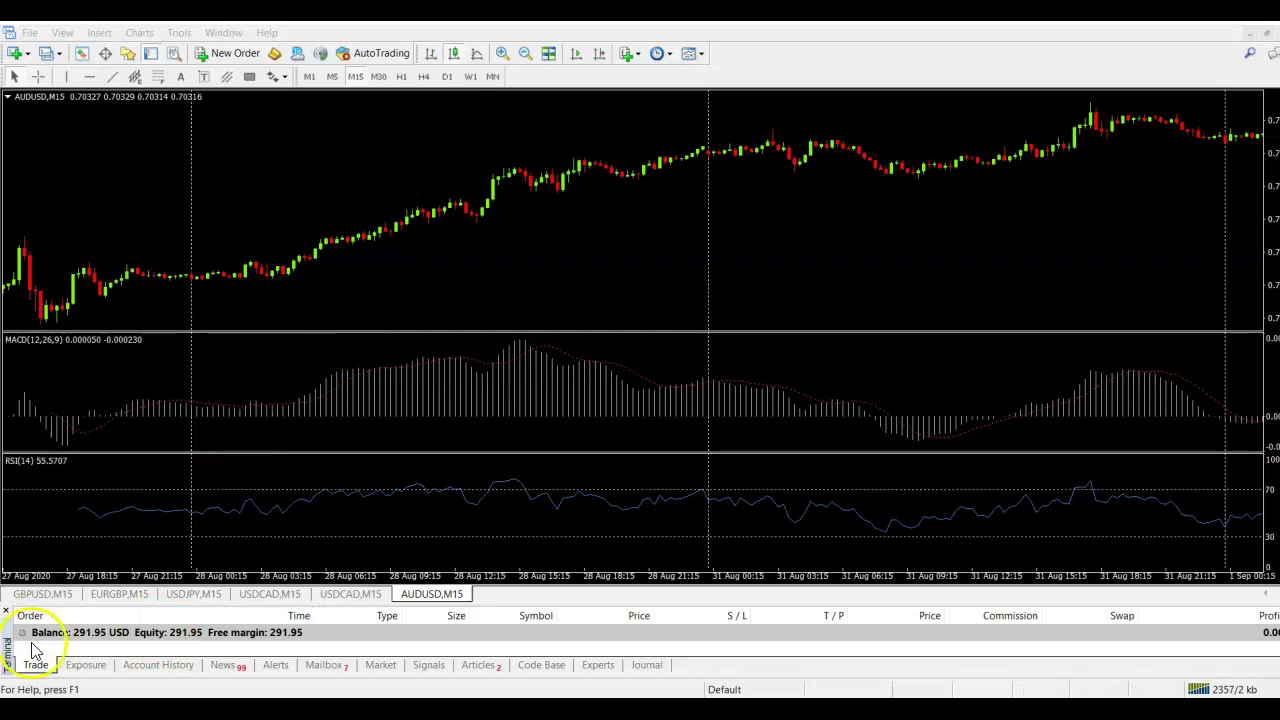